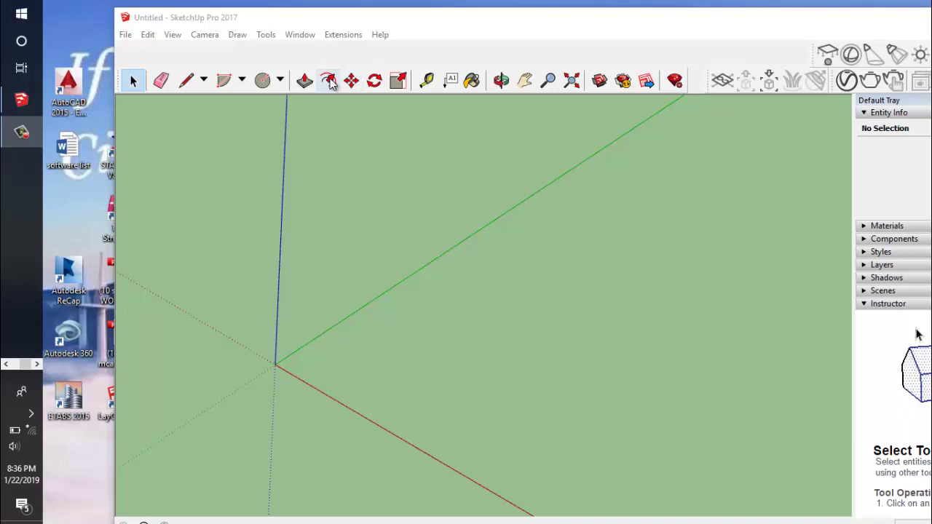
# Step: Activate the empty SketchUp model window and drag it further left on the desktop
pyautogui.click(526, 36)
pyautogui.moveTo(534, 23); pyautogui.dragTo(453, 16)
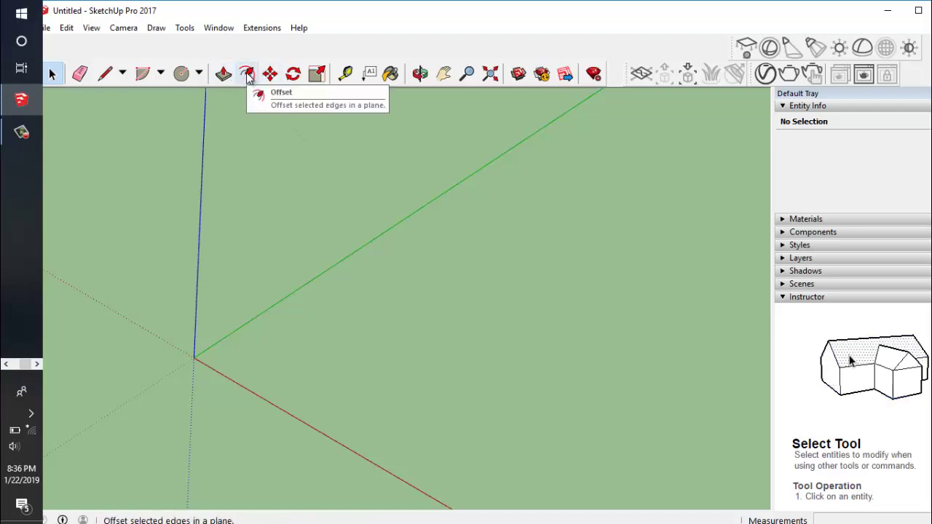
# Step: Draw a rectangle on the ground plane with the Rectangle tool, then orbit to view it
pyautogui.click(199, 74)
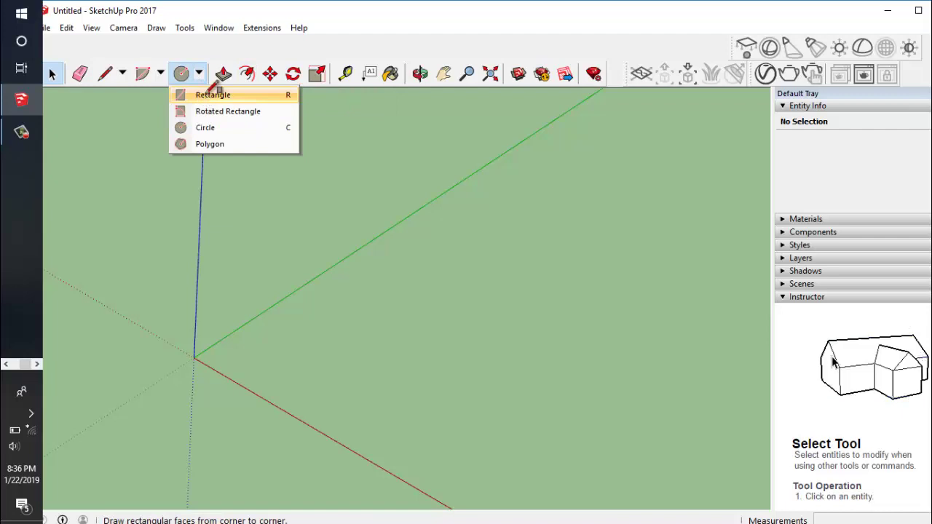
pyautogui.click(213, 95)
pyautogui.click(309, 360)
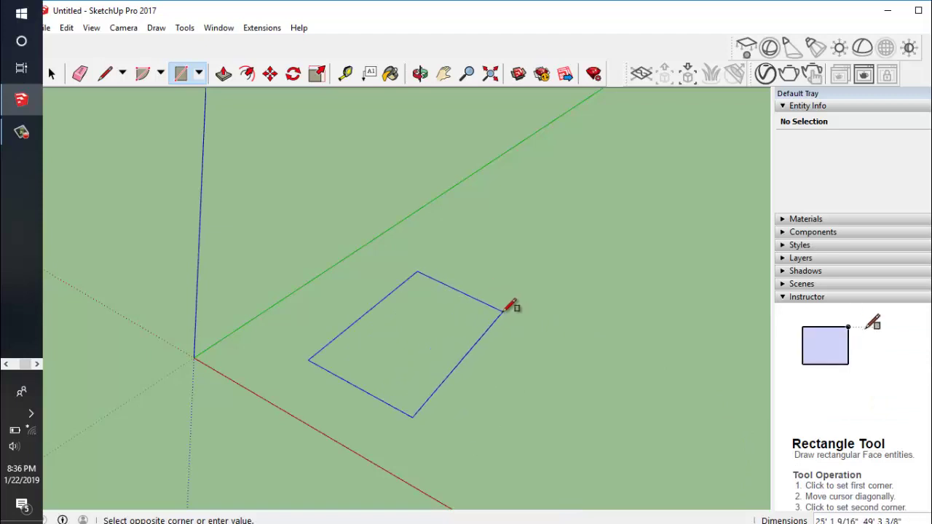
pyautogui.click(503, 310)
pyautogui.scroll(1, 392, 417)
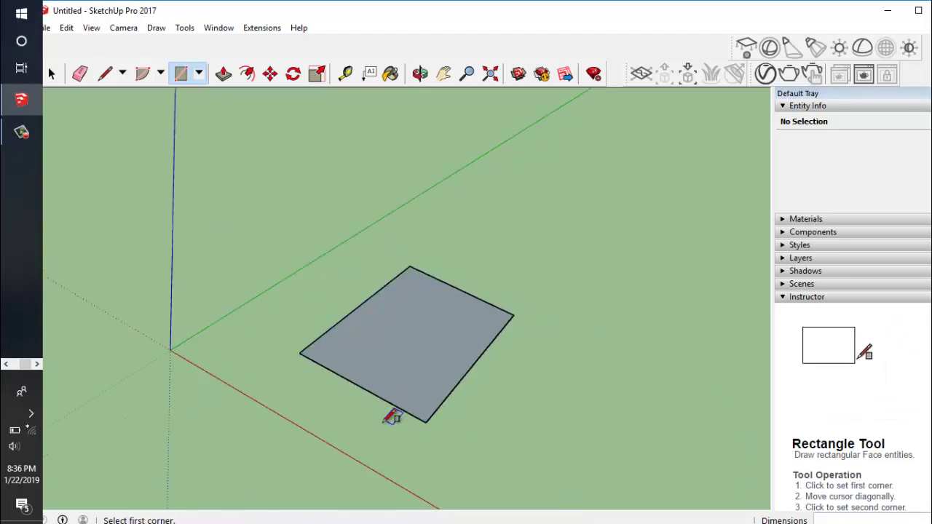
pyautogui.scroll(3, 393, 415)
pyautogui.scroll(3, 474, 327)
pyautogui.scroll(-3, 478, 291)
pyautogui.moveTo(478, 291); pyautogui.dragTo(446, 284, button='middle')
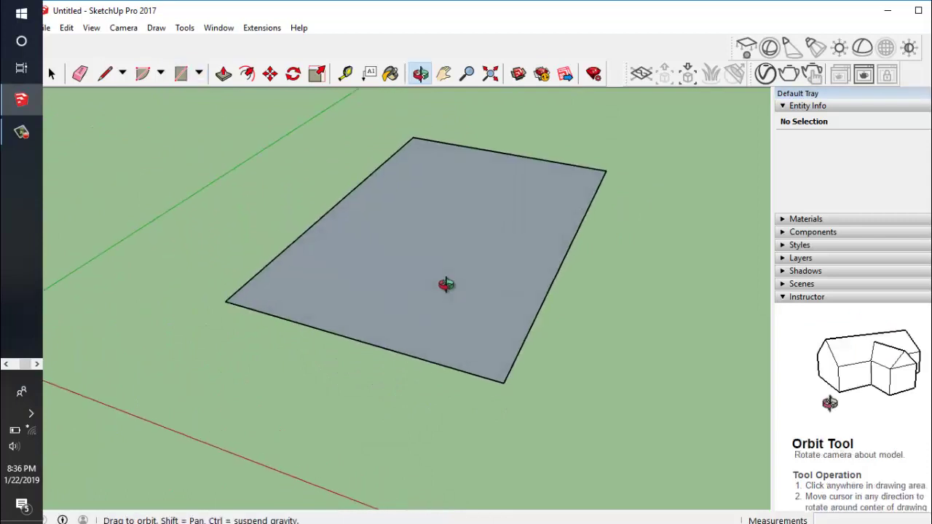
pyautogui.moveTo(418, 160); pyautogui.dragTo(418, 231, button='middle')
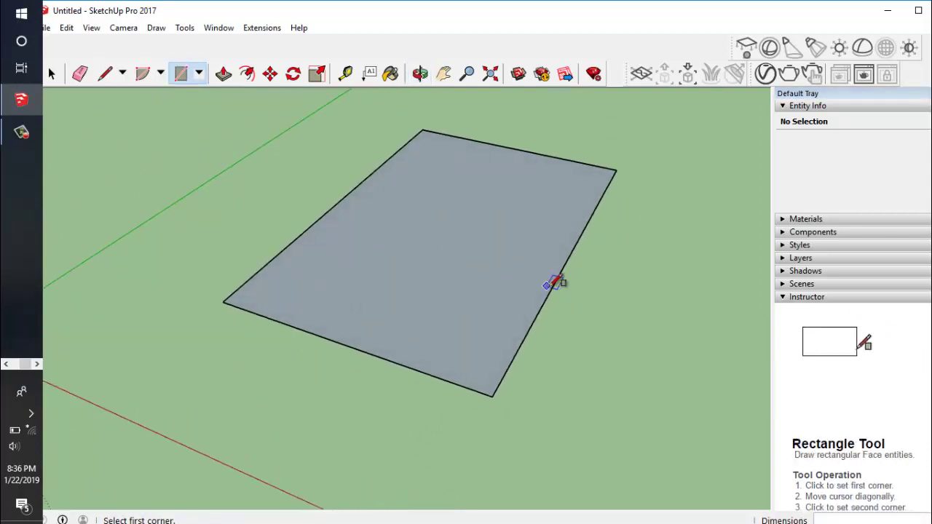
# Step: Offset the rectangle's outline slightly inward, leaving a 1014.203 ft² inner face
pyautogui.click(248, 75)
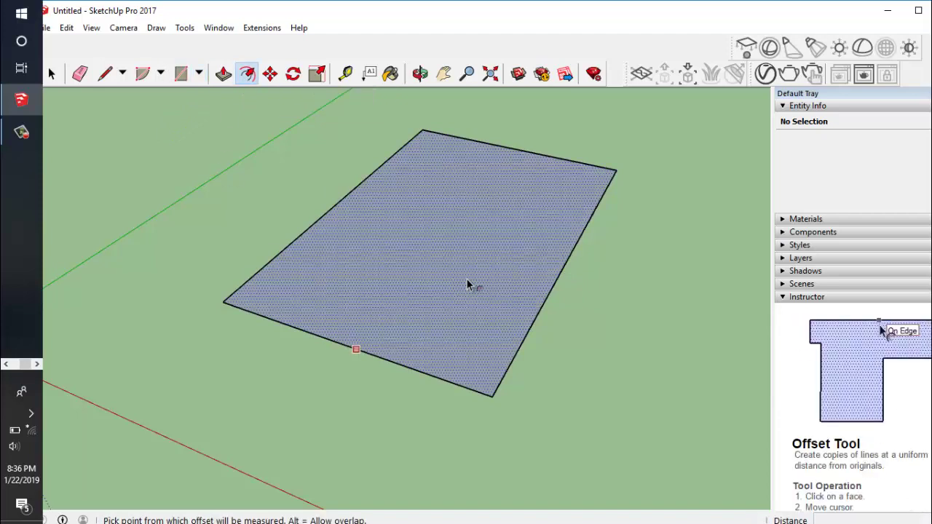
pyautogui.click(554, 274)
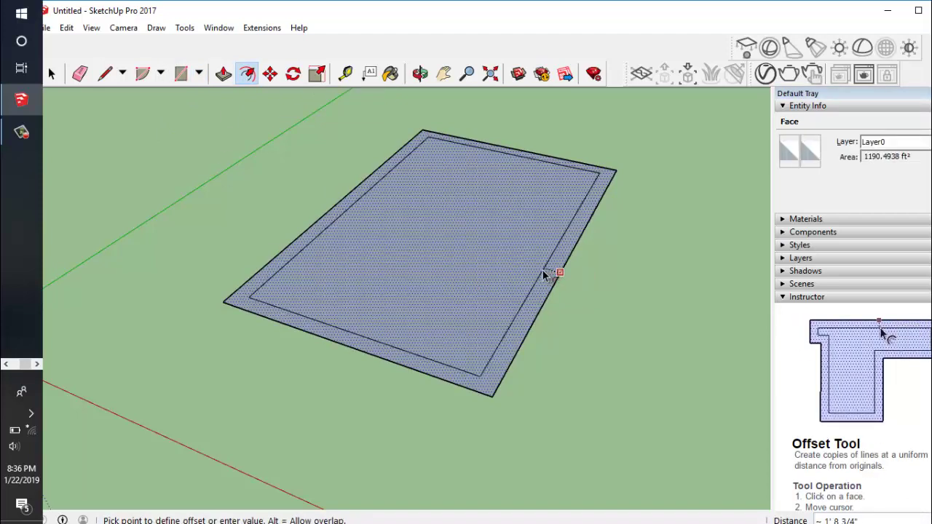
pyautogui.click(549, 274)
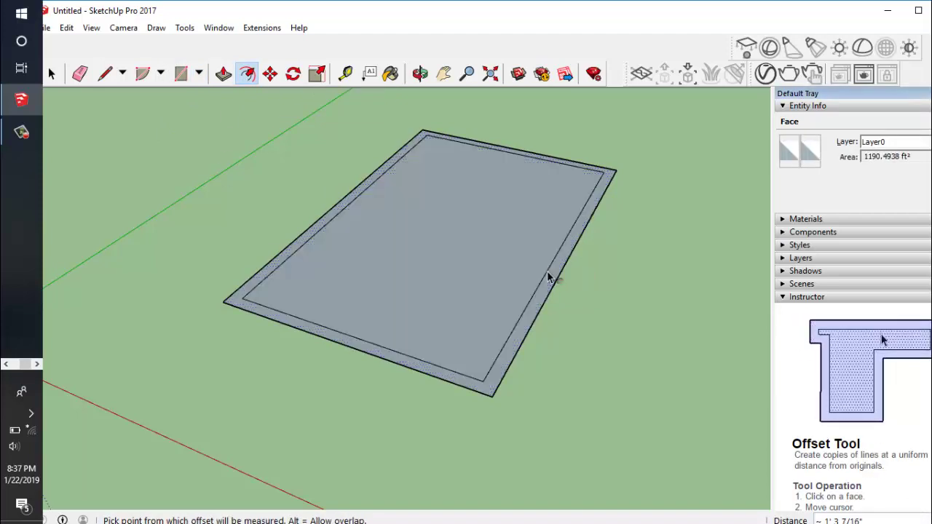
pyautogui.moveTo(514, 308); pyautogui.dragTo(442, 324, button='middle')
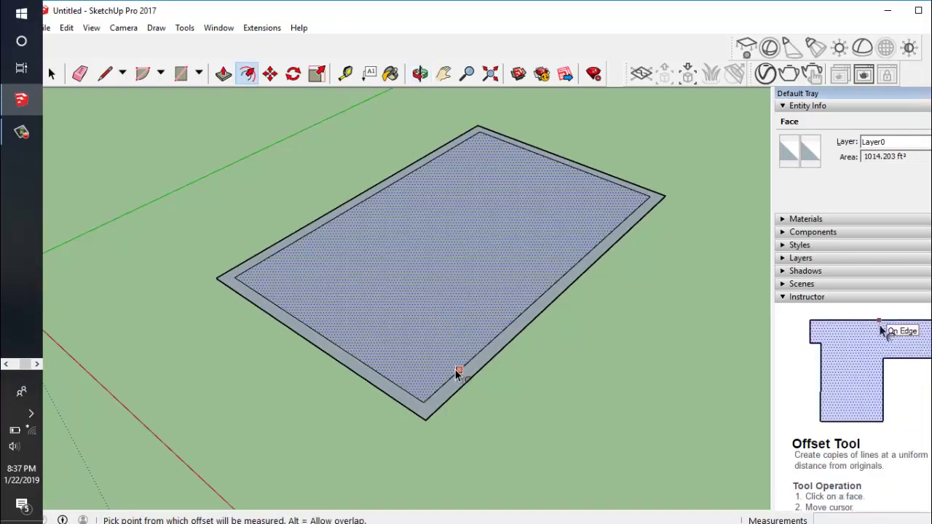
pyautogui.scroll(2, 448, 385)
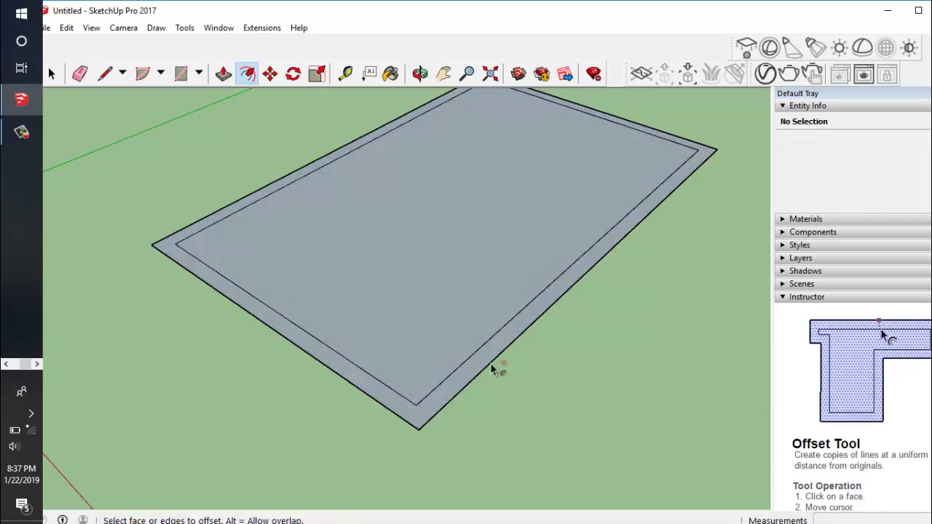
# Step: Push/Pull the perimeter strip upward into tall walls around the inner floor face
pyautogui.click(224, 73)
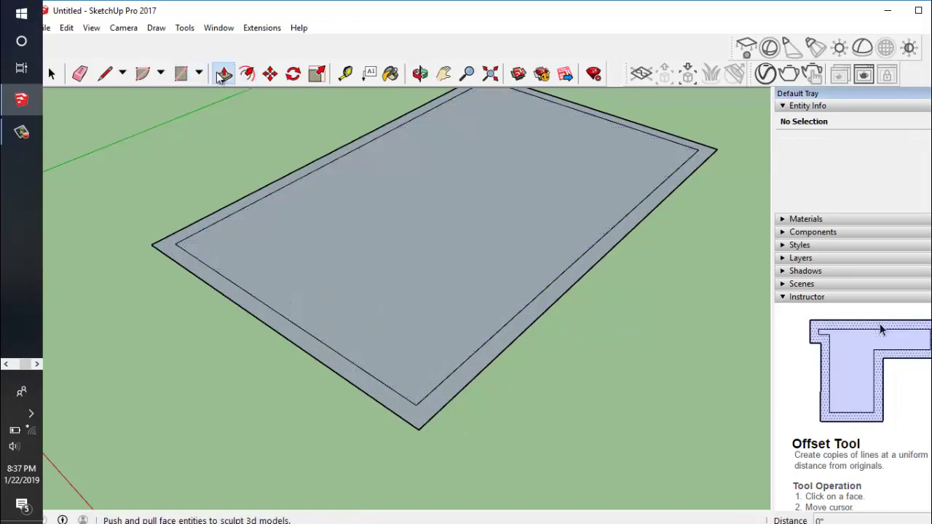
pyautogui.scroll(-2, 233, 329)
pyautogui.click(235, 308)
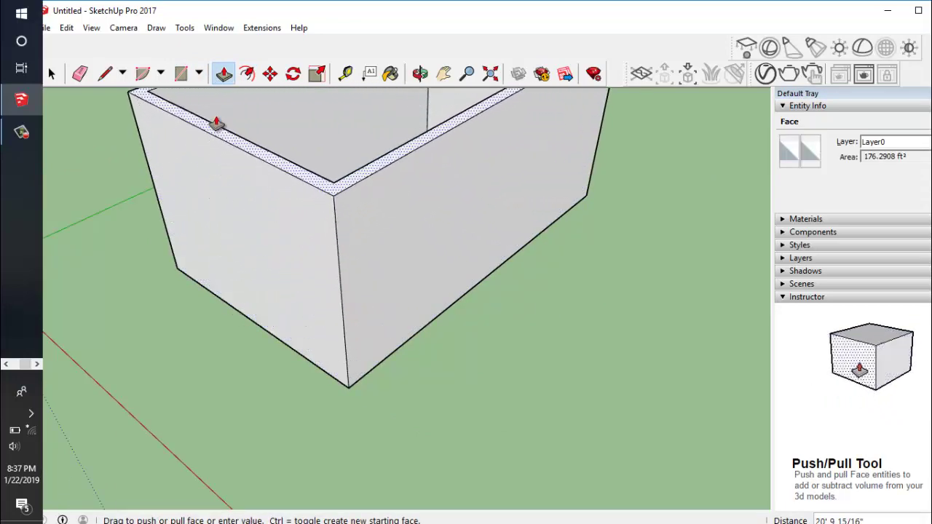
pyautogui.click(214, 150)
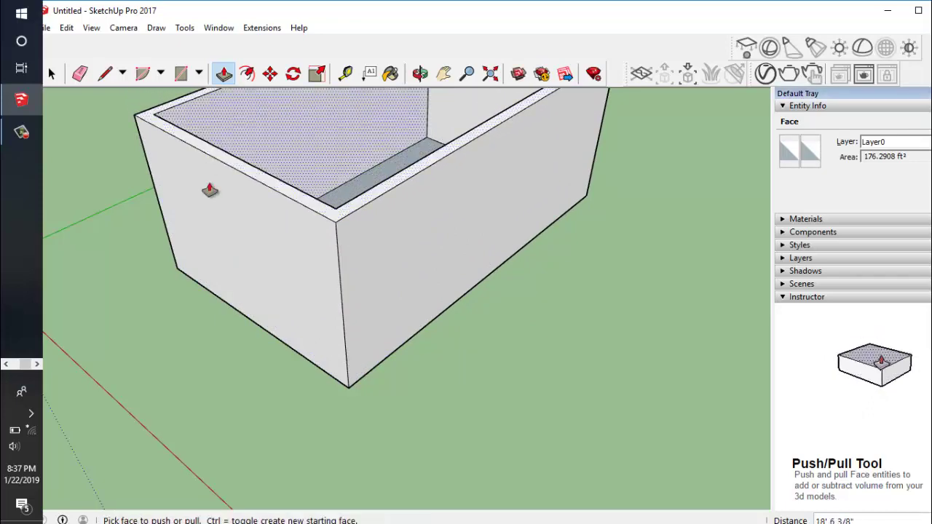
pyautogui.scroll(-2, 225, 307)
pyautogui.moveTo(208, 160); pyautogui.dragTo(165, 181, button='middle')
pyautogui.scroll(-2, 170, 225)
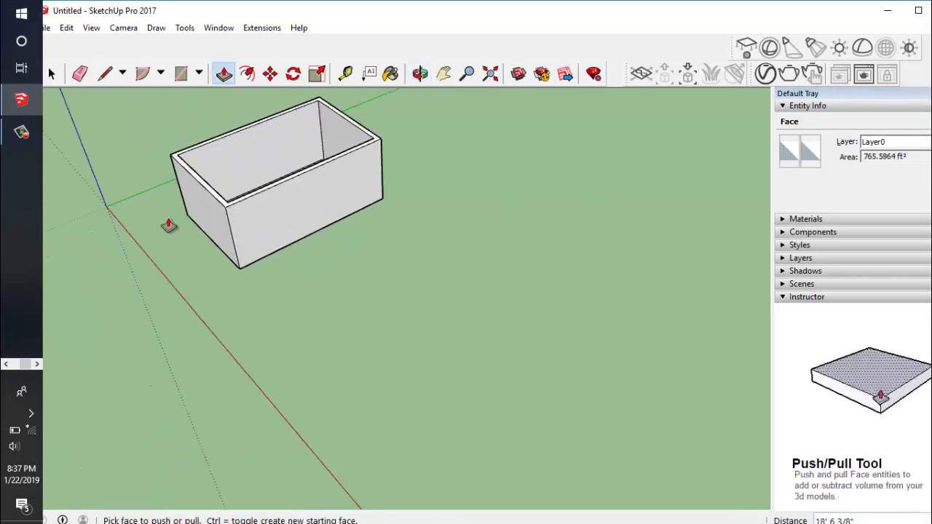
pyautogui.scroll(-2, 153, 156)
pyautogui.scroll(1, 150, 155)
pyautogui.scroll(2, 148, 157)
pyautogui.scroll(2, 153, 182)
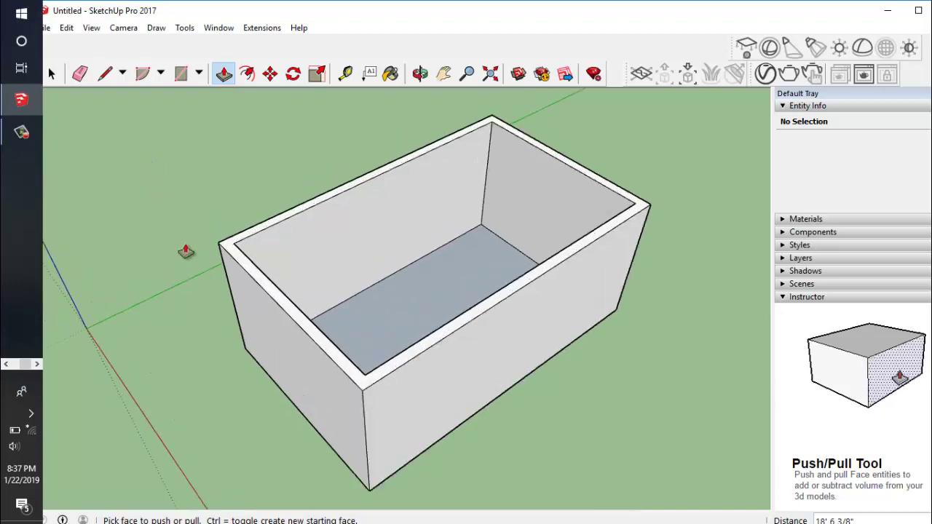
pyautogui.scroll(1, 502, 300)
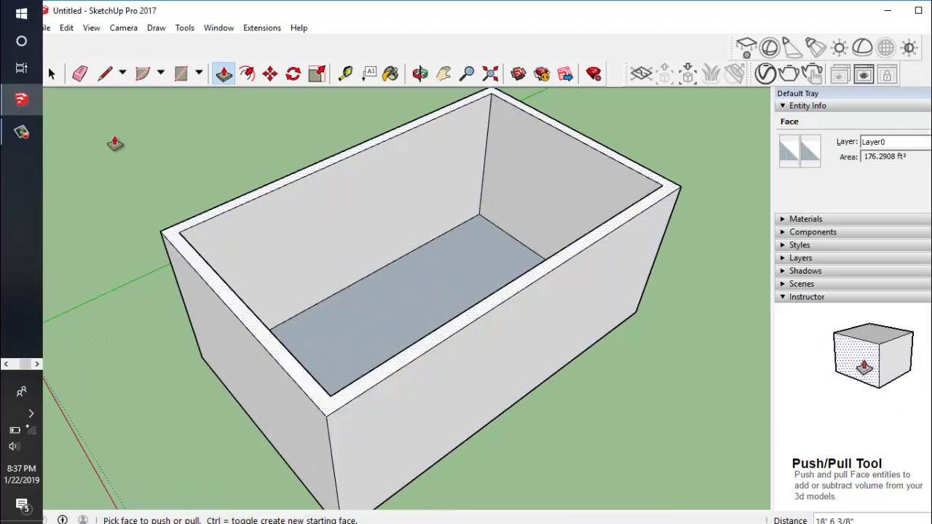
pyautogui.click(106, 75)
# Step: Zoom around the box and cancel a stray line started at its top corner
pyautogui.scroll(1, 262, 382)
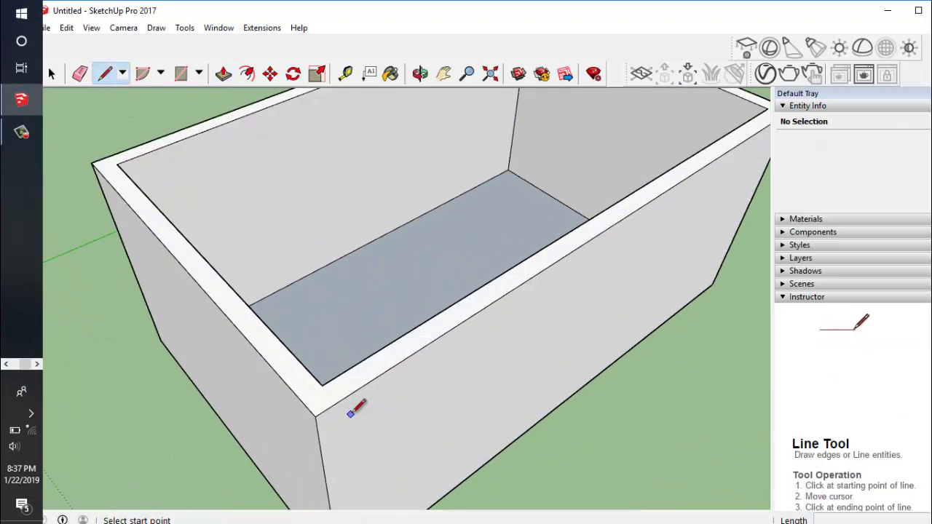
pyautogui.scroll(1, 354, 408)
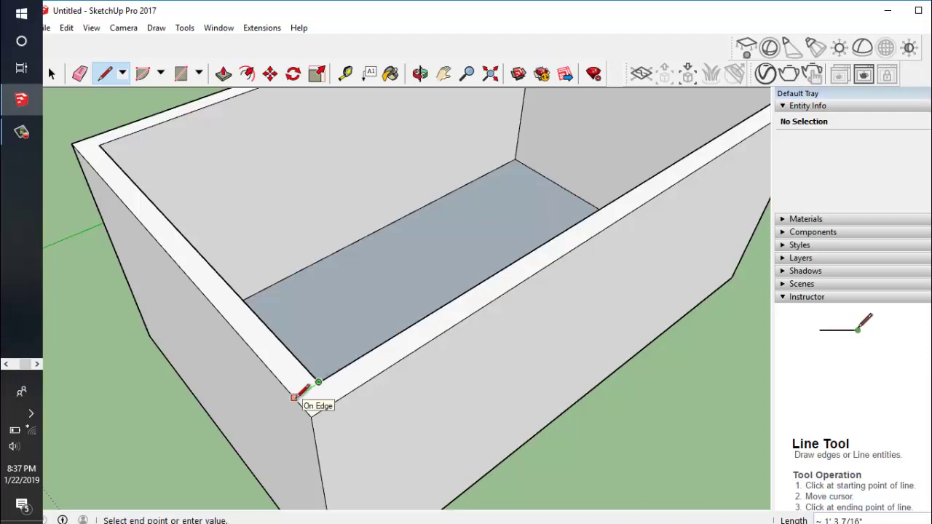
pyautogui.scroll(-1, 343, 384)
pyautogui.scroll(-1, 434, 307)
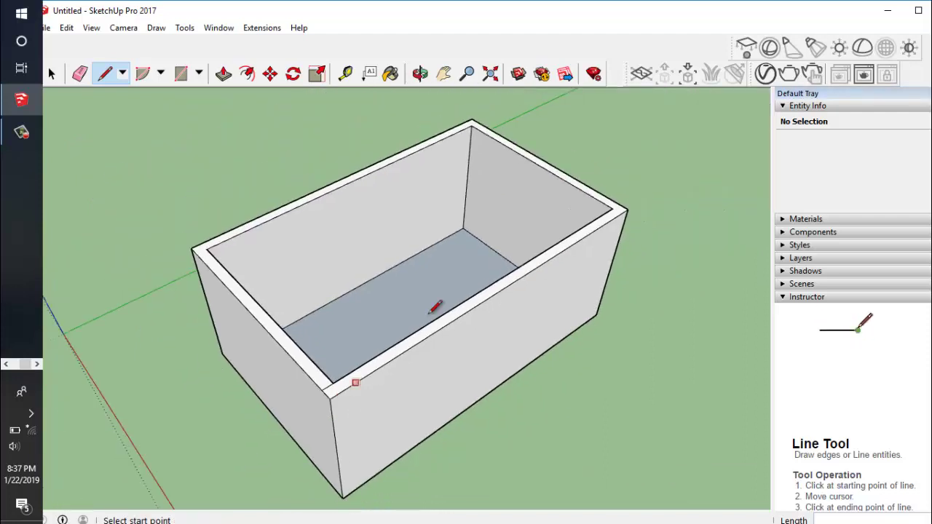
pyautogui.scroll(1, 615, 206)
pyautogui.scroll(1, 620, 203)
pyautogui.click(615, 204)
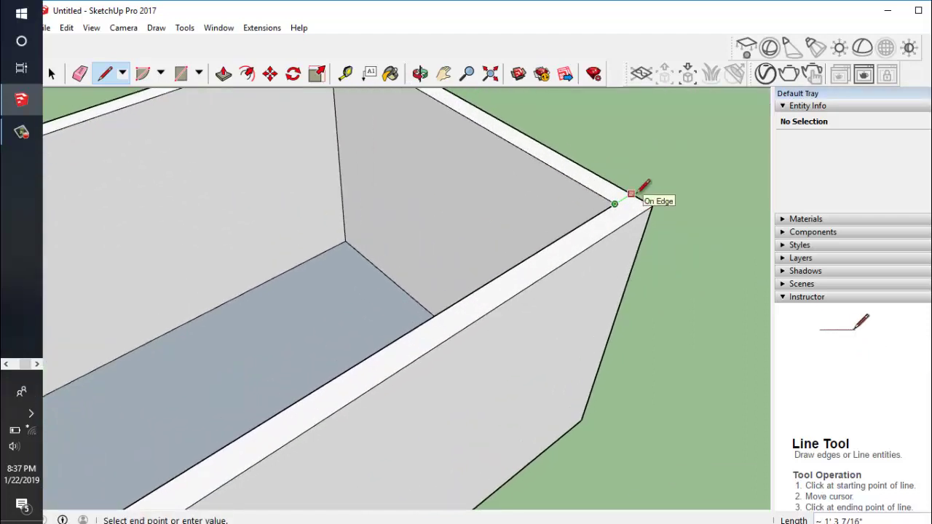
pyautogui.press('Escape')
pyautogui.scroll(-1, 659, 159)
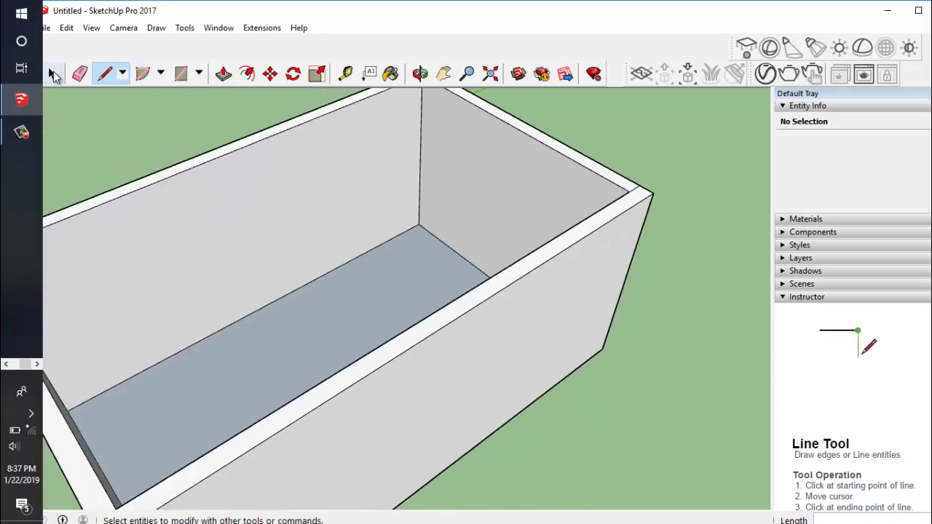
pyautogui.click(52, 74)
# Step: Push the front wall down to a thin lip to open the room, then return to Select
pyautogui.click(223, 74)
pyautogui.scroll(-2, 495, 310)
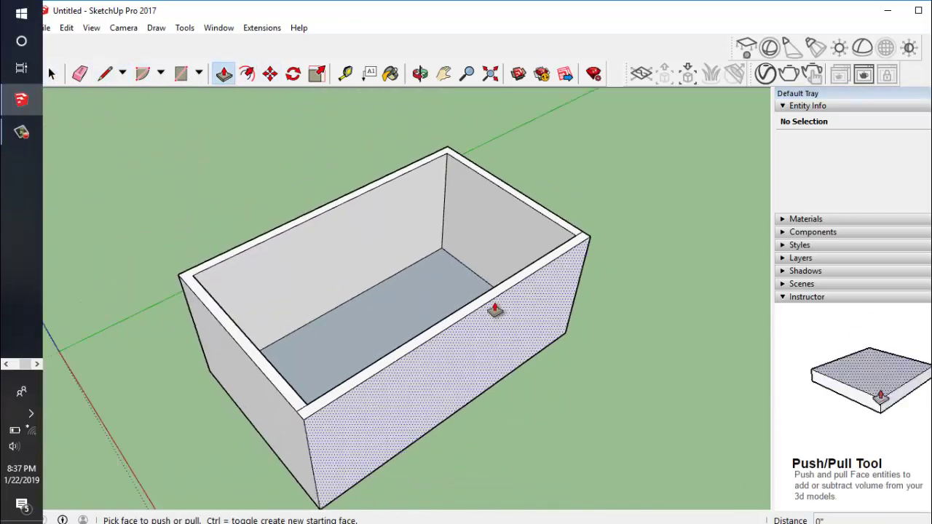
pyautogui.moveTo(441, 327)
pyautogui.mouseDown()
pyautogui.moveTo(422, 414)
pyautogui.moveTo(445, 433)
pyautogui.mouseUp()
pyautogui.moveTo(445, 432)
pyautogui.mouseDown(button='middle')
pyautogui.moveTo(430, 387)
pyautogui.moveTo(374, 393)
pyautogui.moveTo(350, 353)
pyautogui.mouseUp(button='middle')
pyautogui.scroll(2, 349, 386)
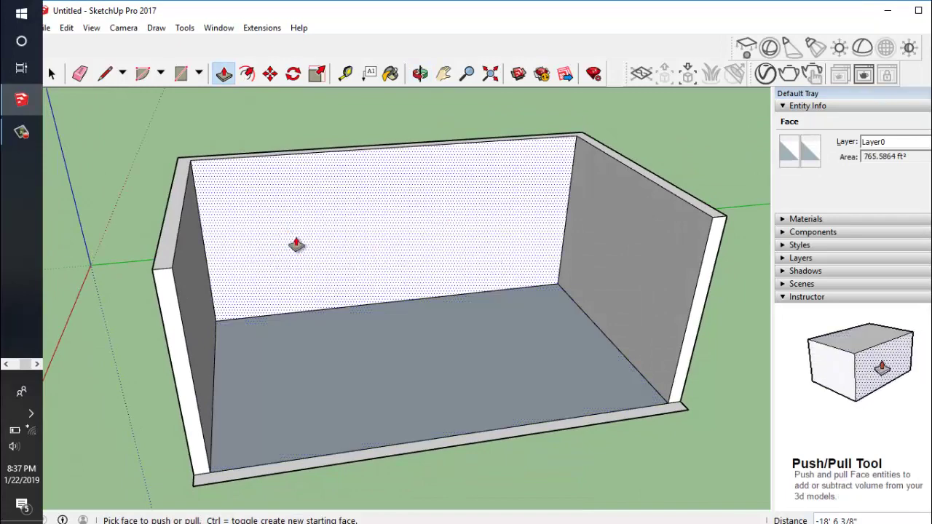
pyautogui.click(51, 72)
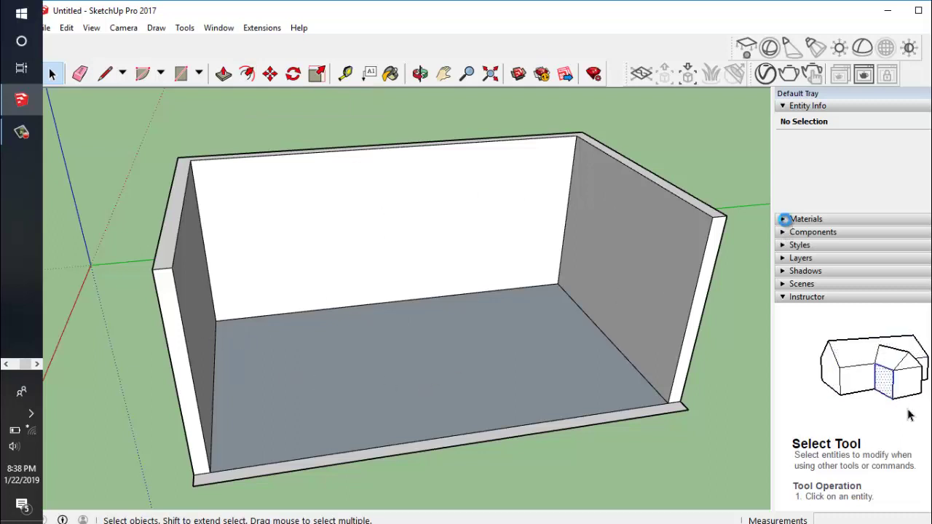
pyautogui.click(786, 220)
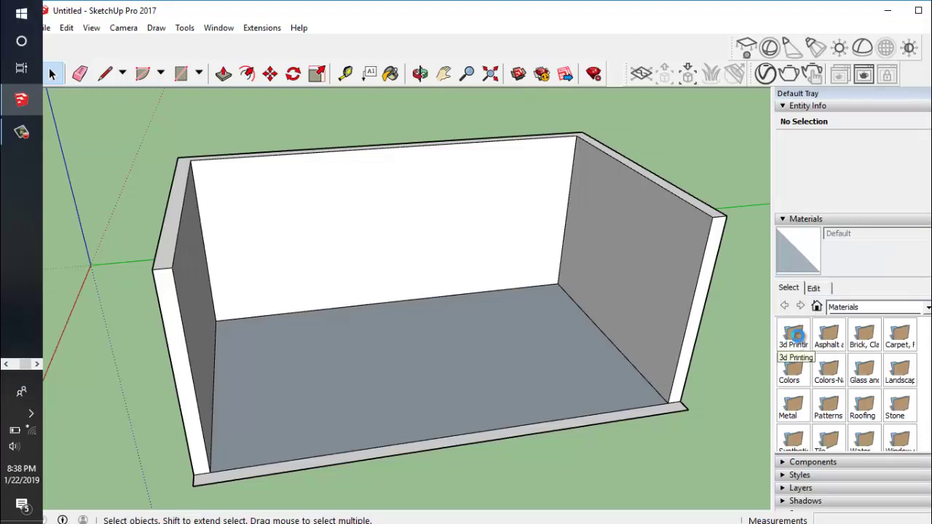
pyautogui.doubleClick(798, 340)
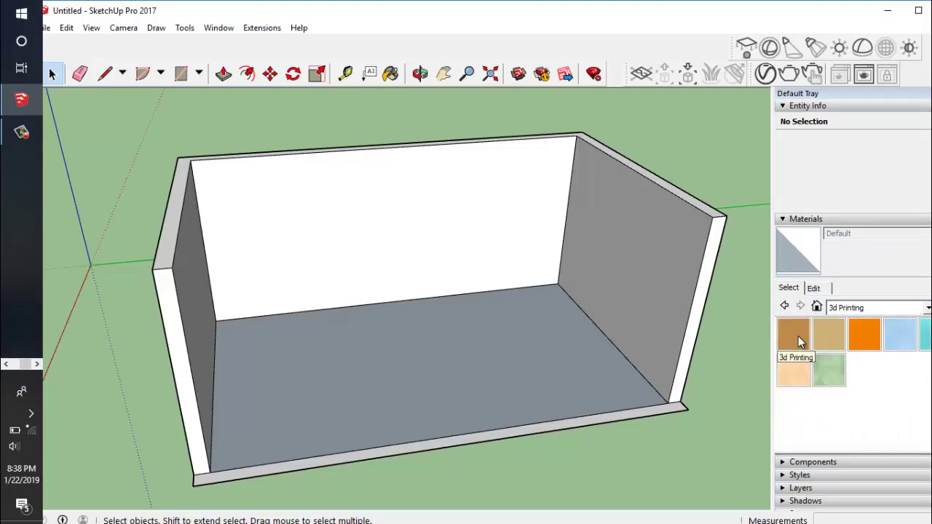
pyautogui.click(846, 308)
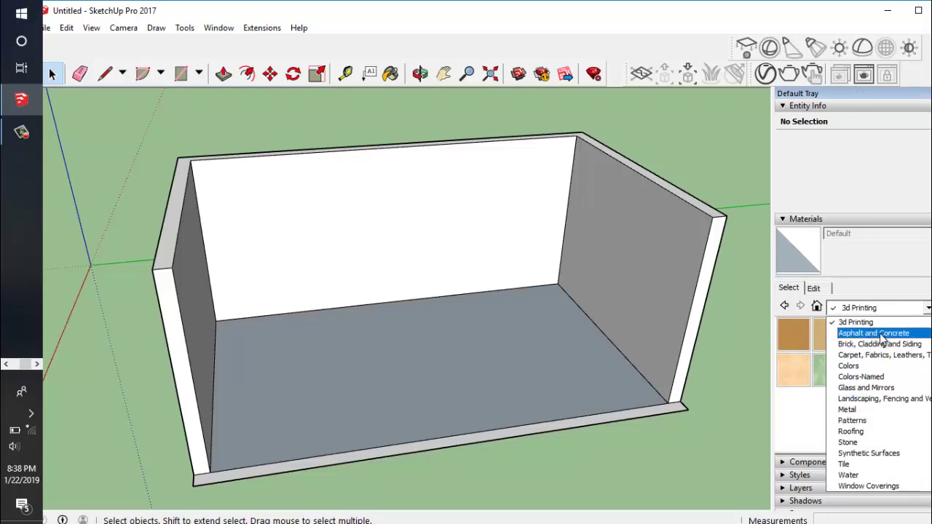
pyautogui.click(877, 355)
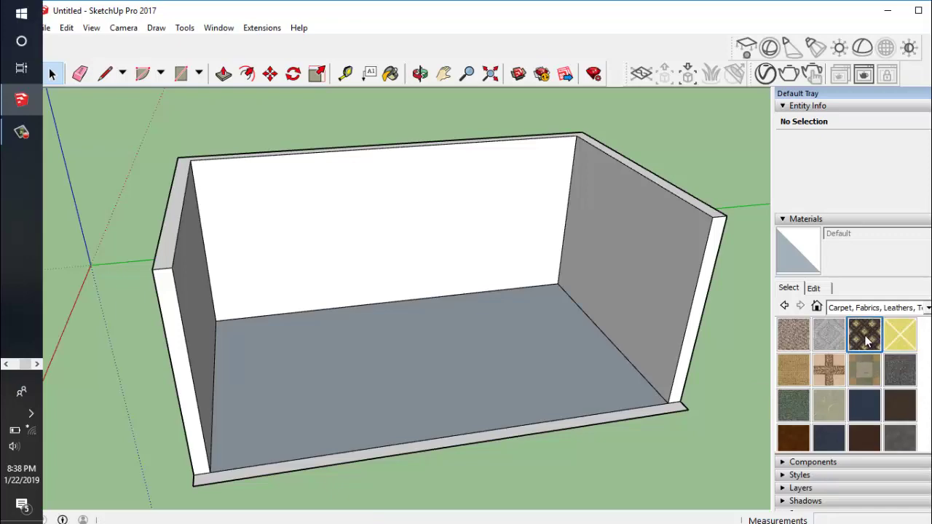
pyautogui.click(864, 334)
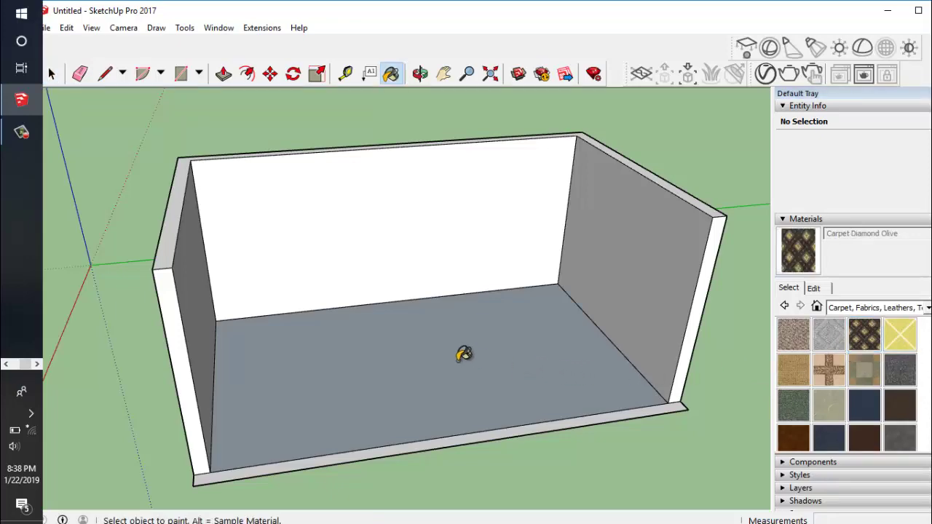
pyautogui.click(463, 355)
pyautogui.scroll(3, 439, 390)
pyautogui.scroll(2, 454, 374)
pyautogui.moveTo(453, 374); pyautogui.dragTo(447, 461, button='middle')
pyautogui.scroll(3, 499, 388)
pyautogui.scroll(2, 499, 389)
pyautogui.scroll(2, 483, 391)
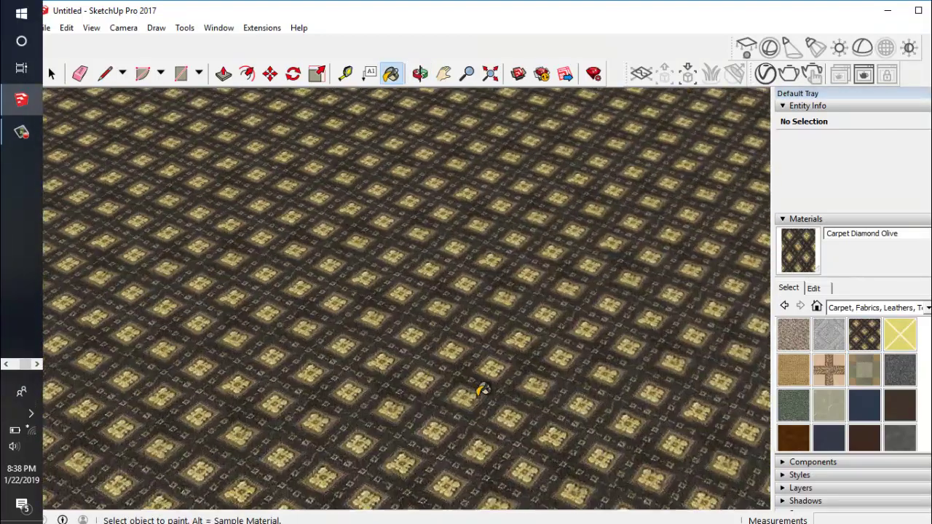
pyautogui.scroll(2, 491, 372)
pyautogui.scroll(2, 500, 368)
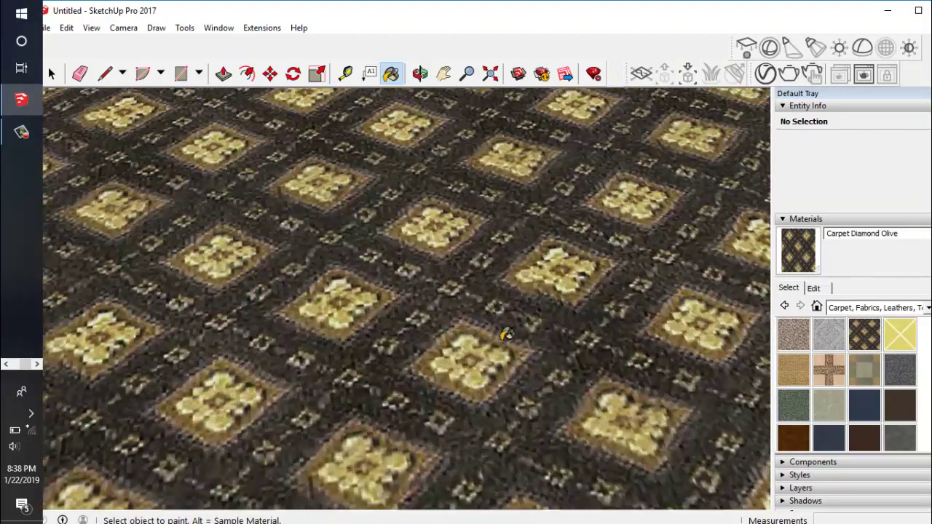
pyautogui.scroll(-2, 483, 376)
pyautogui.scroll(-2, 483, 376)
pyautogui.scroll(-2, 485, 379)
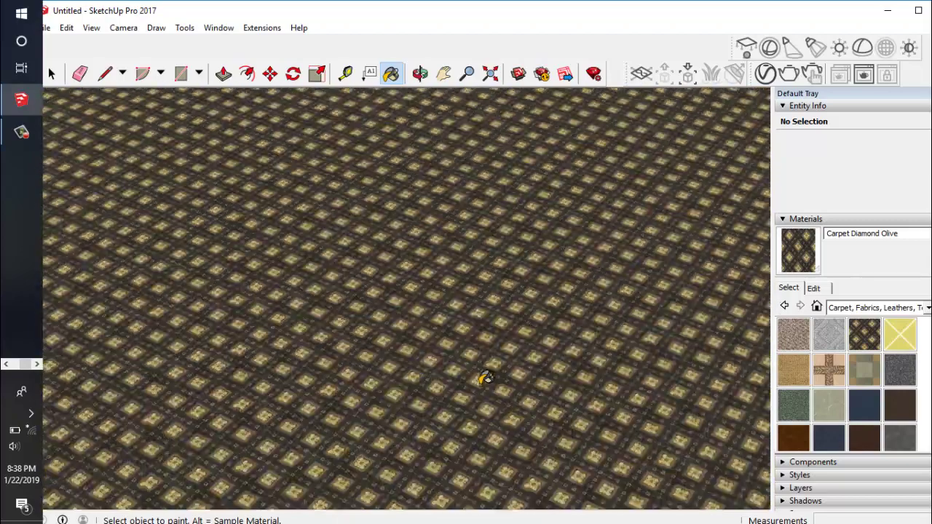
pyautogui.scroll(-2, 485, 377)
pyautogui.scroll(-3, 485, 377)
pyautogui.scroll(-3, 485, 380)
pyautogui.moveTo(485, 381)
pyautogui.mouseDown(button='middle')
pyautogui.moveTo(493, 405)
pyautogui.moveTo(519, 349)
pyautogui.mouseUp(button='middle')
pyautogui.scroll(3, 488, 452)
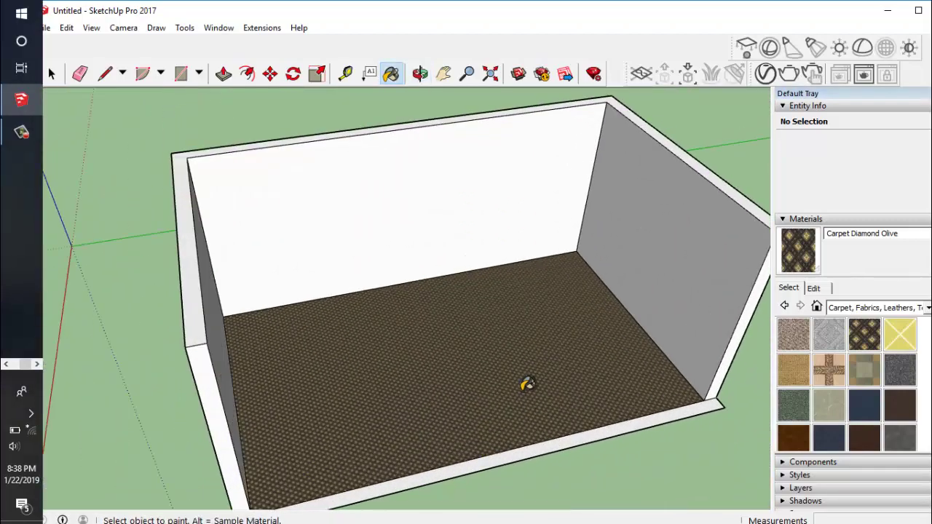
# Step: Scale the Carpet Diamond Olive texture to 5' wide, giving a 5' by 6' 6" pattern
pyautogui.click(812, 289)
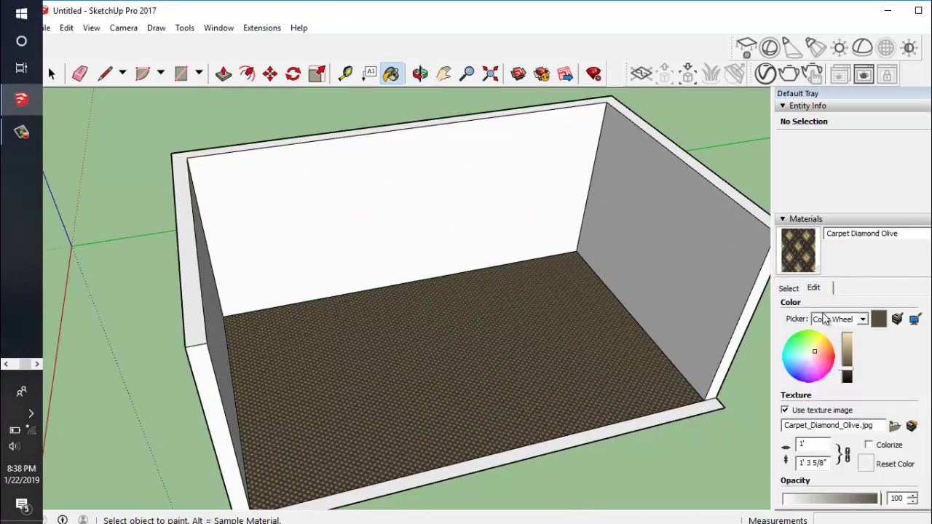
pyautogui.doubleClick(814, 444)
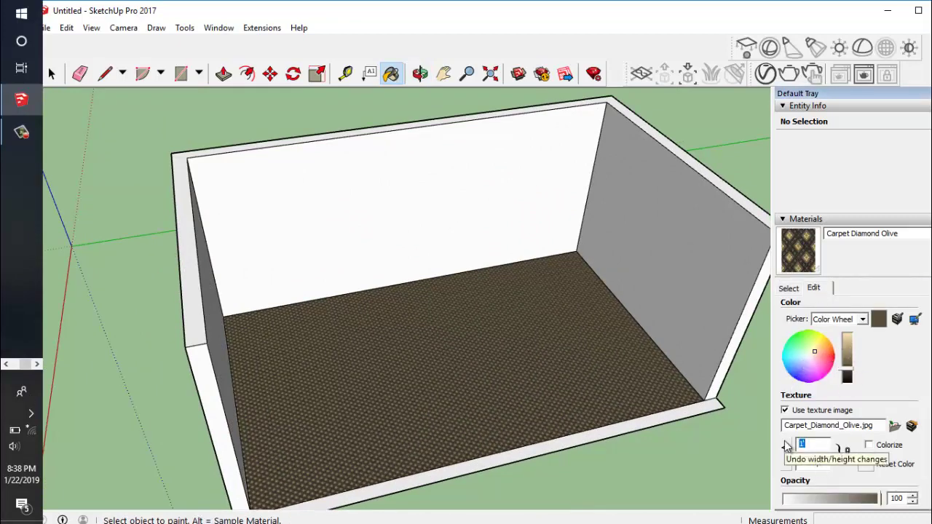
pyautogui.write("5'")
pyautogui.press('Return')
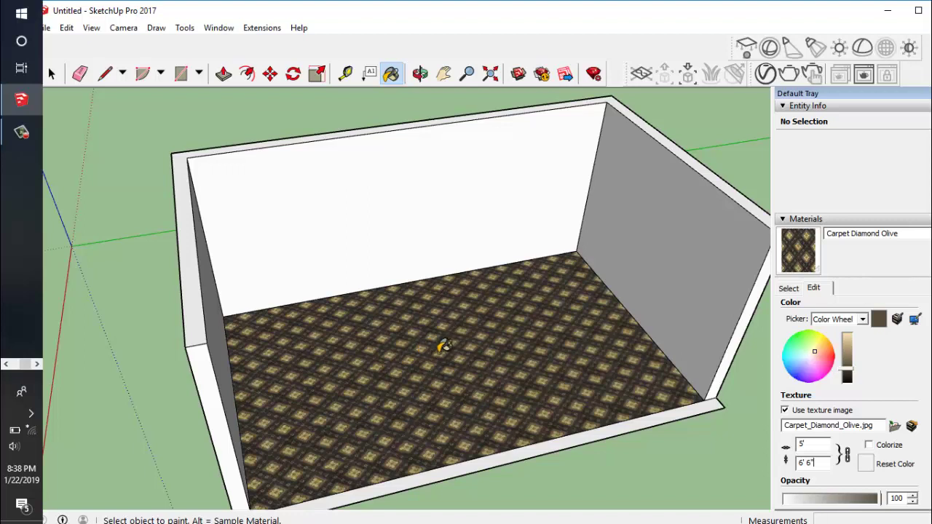
# Step: Open the Stone materials and paint the right, back and left walls Granite Dark Gray
pyautogui.click(789, 288)
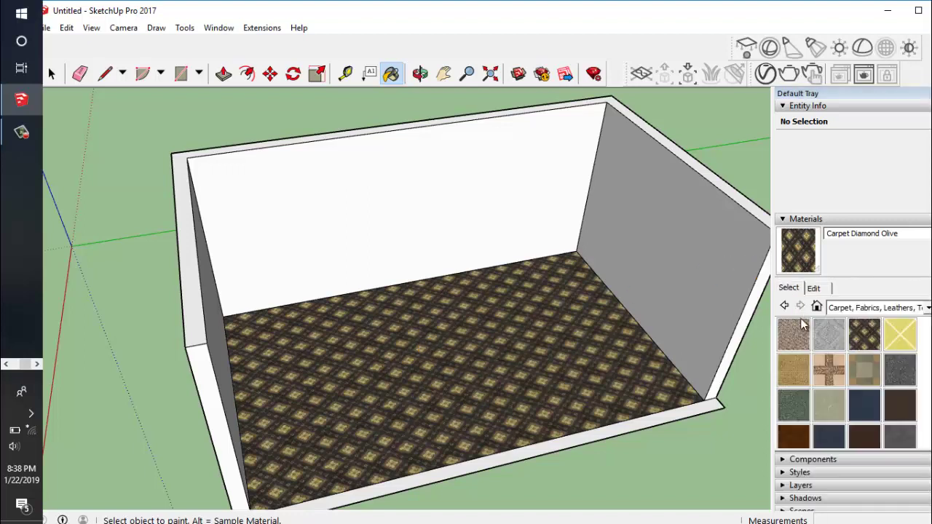
pyautogui.click(879, 308)
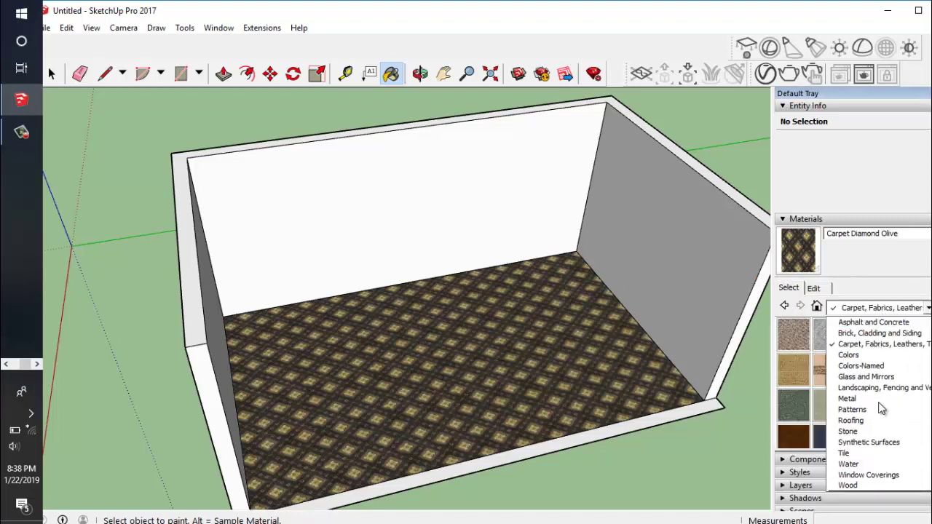
pyautogui.click(860, 432)
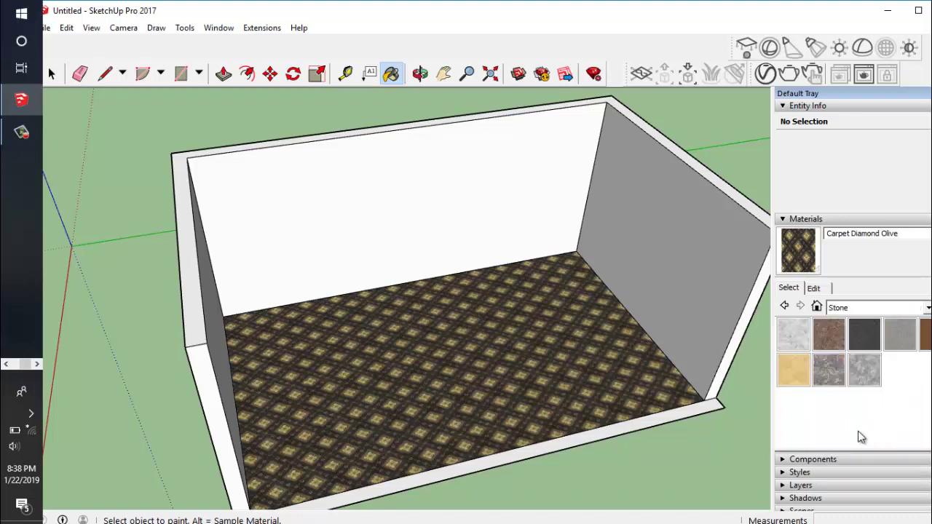
pyautogui.click(864, 371)
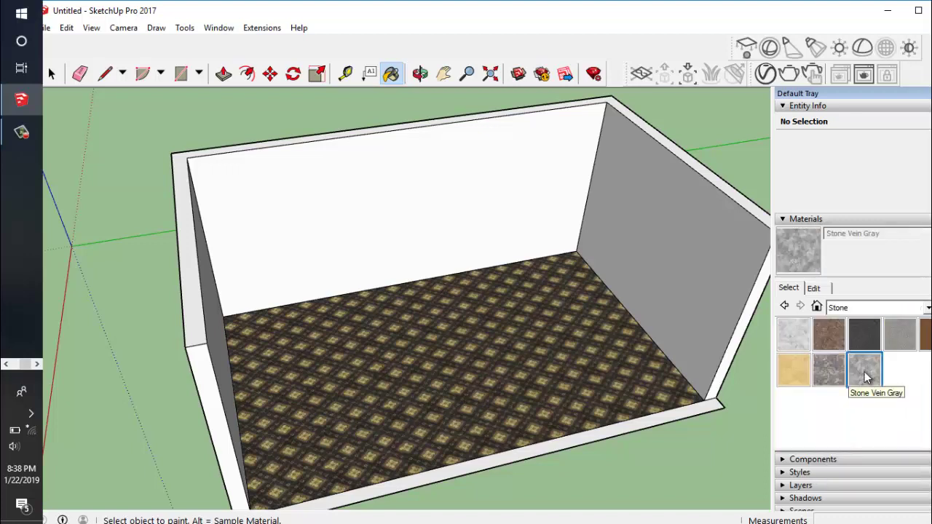
pyautogui.click(863, 333)
pyautogui.click(636, 210)
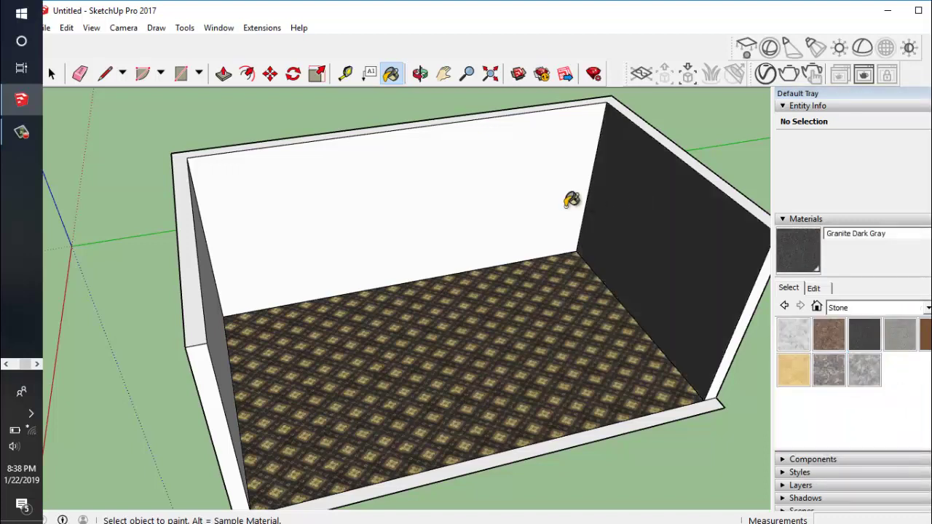
pyautogui.click(496, 170)
pyautogui.moveTo(478, 182)
pyautogui.mouseDown(button='middle')
pyautogui.moveTo(277, 277)
pyautogui.moveTo(208, 235)
pyautogui.mouseUp(button='middle')
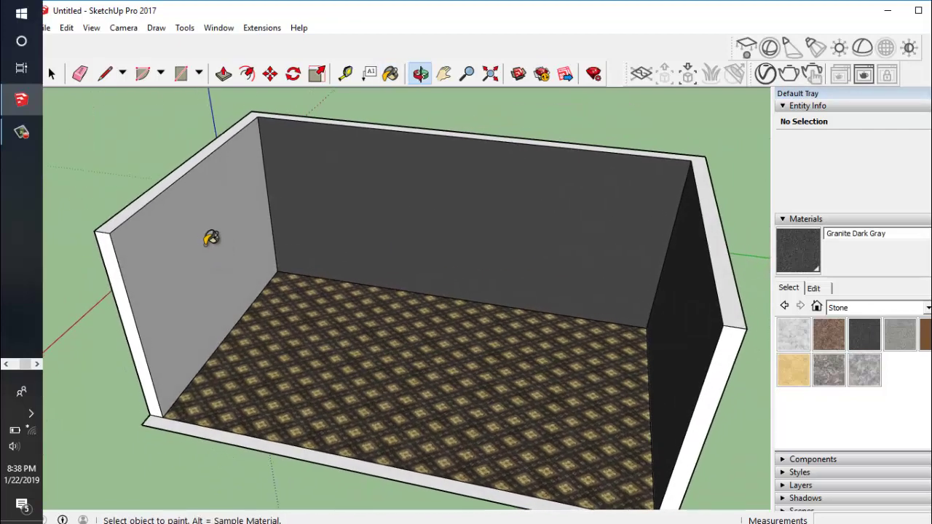
pyautogui.click(206, 236)
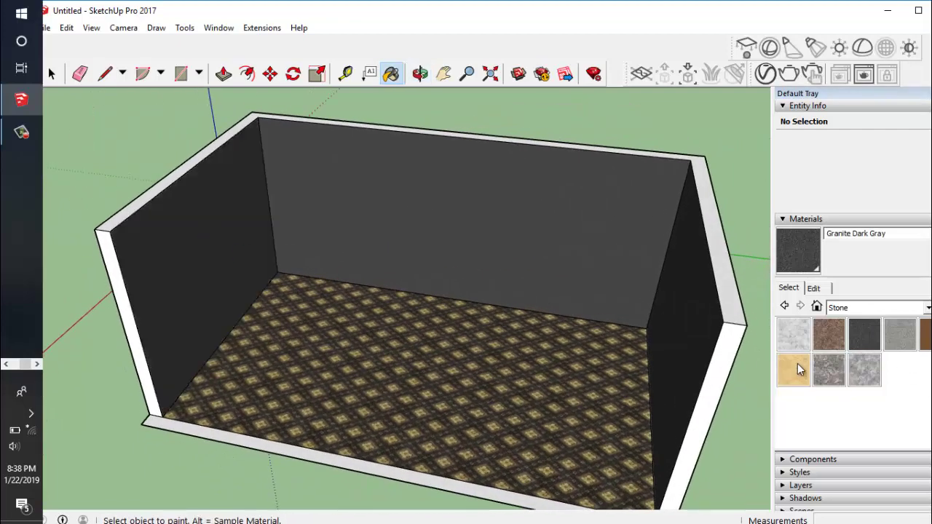
# Step: Repaint the left and right side walls with Stone Vein Gray
pyautogui.click(864, 369)
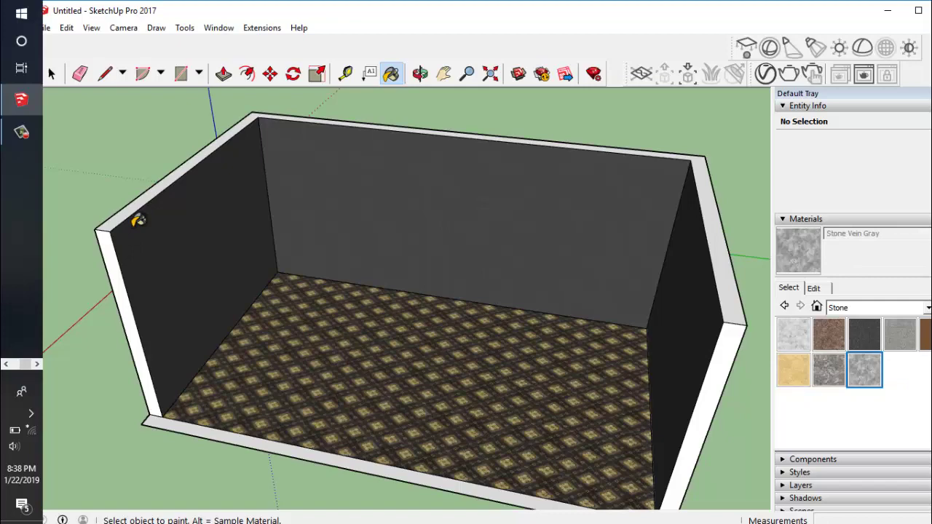
pyautogui.click(221, 213)
pyautogui.moveTo(268, 299); pyautogui.dragTo(613, 225, button='middle')
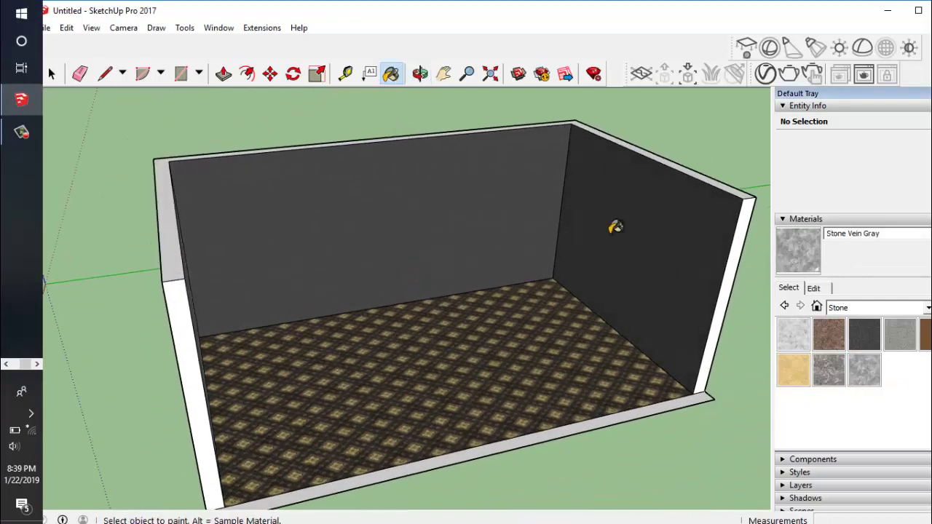
pyautogui.click(652, 212)
pyautogui.moveTo(509, 200)
pyautogui.mouseDown(button='middle')
pyautogui.moveTo(495, 345)
pyautogui.moveTo(443, 305)
pyautogui.mouseUp(button='middle')
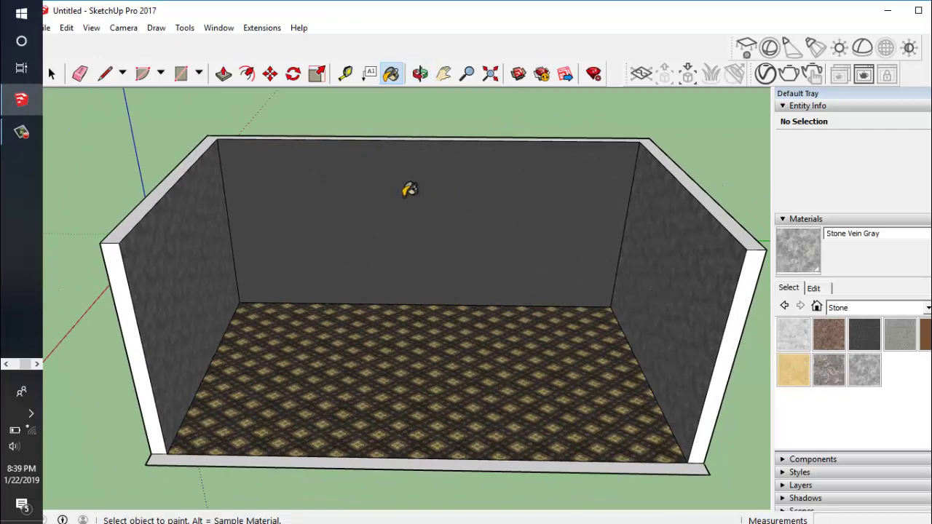
# Step: Paint the back wall with Granite Brown
pyautogui.click(829, 333)
pyautogui.click(393, 190)
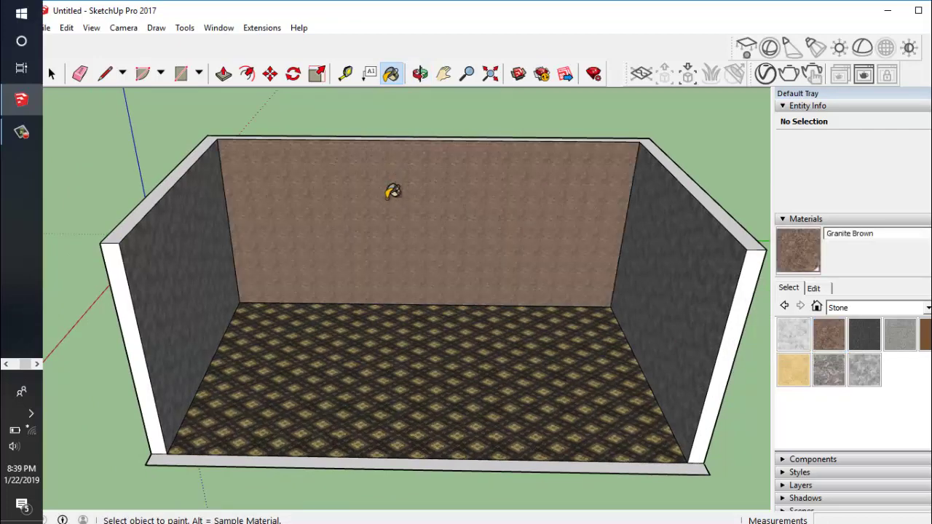
pyautogui.moveTo(393, 191); pyautogui.dragTo(384, 201, button='middle')
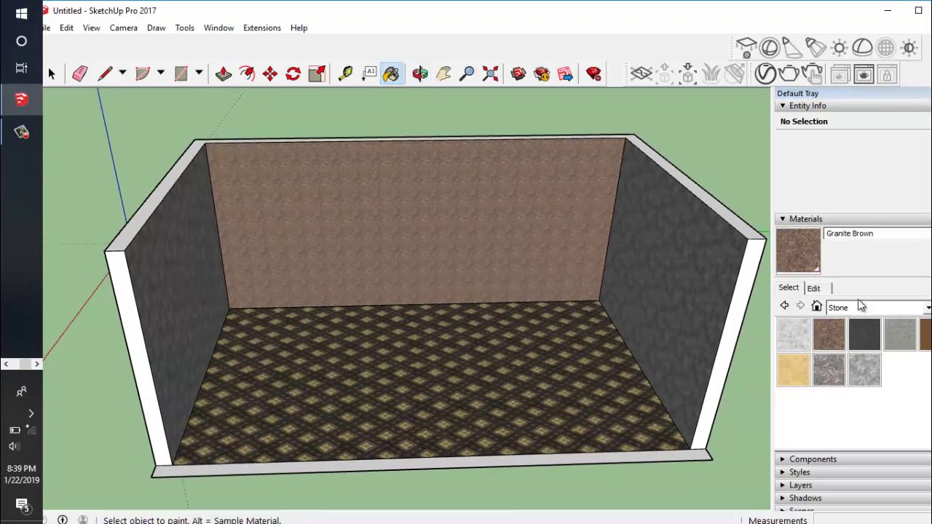
pyautogui.click(861, 306)
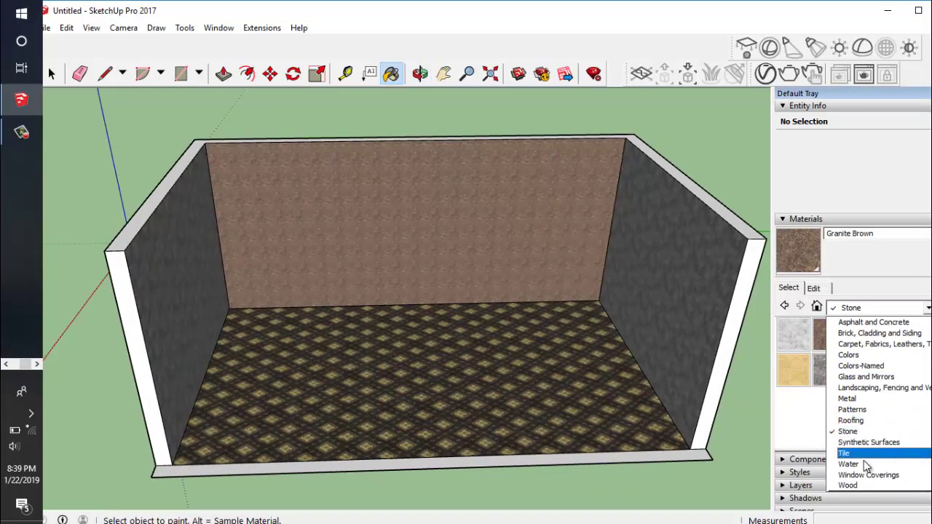
# Step: From the Wood materials, try Wood Floor Dark and then Wood Floor Light on the back wall
pyautogui.click(859, 485)
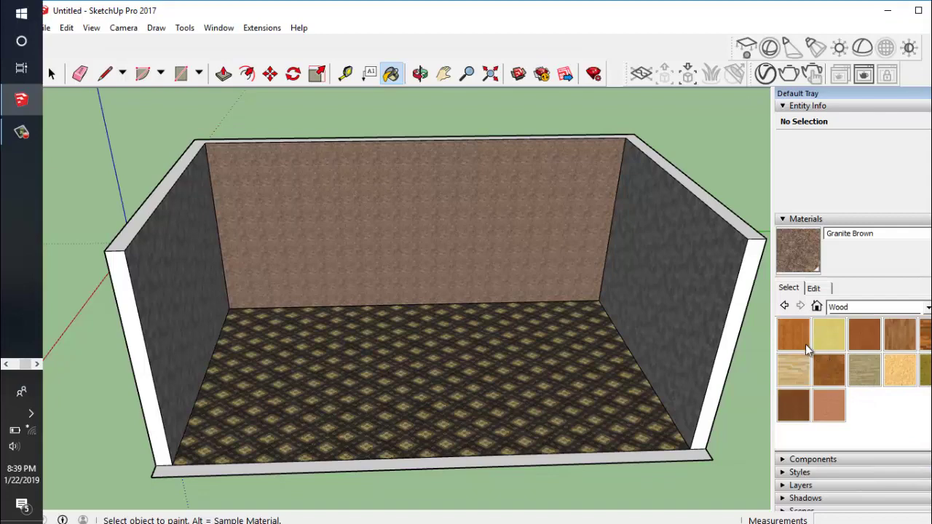
pyautogui.click(926, 336)
pyautogui.click(402, 195)
pyautogui.moveTo(431, 232); pyautogui.dragTo(617, 359, button='middle')
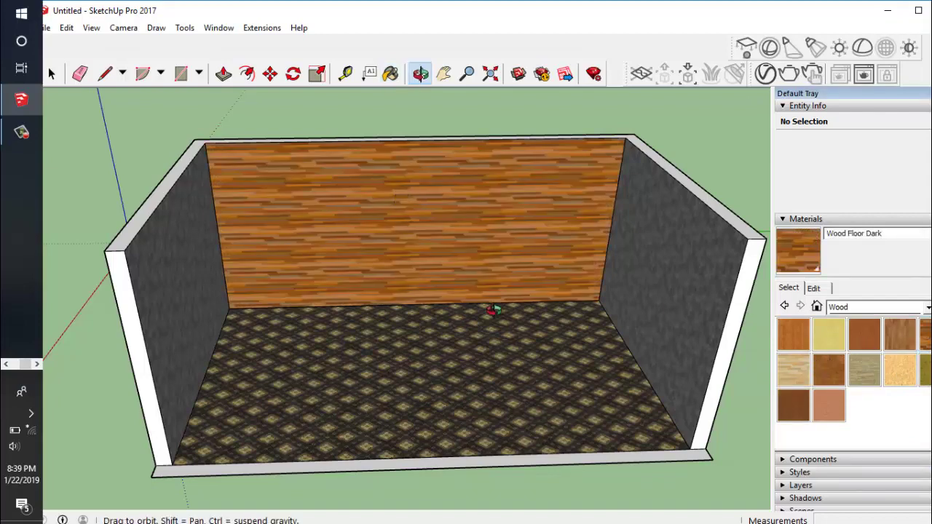
pyautogui.click(795, 370)
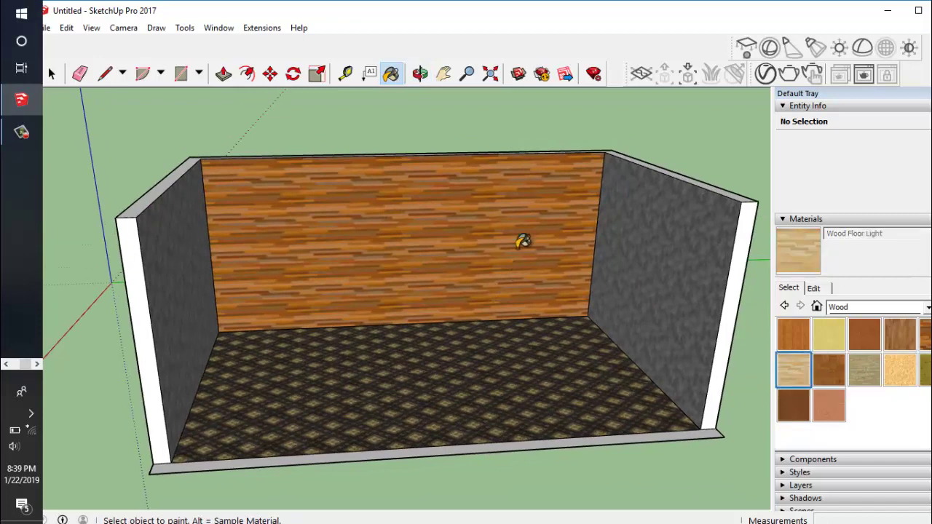
pyautogui.click(477, 230)
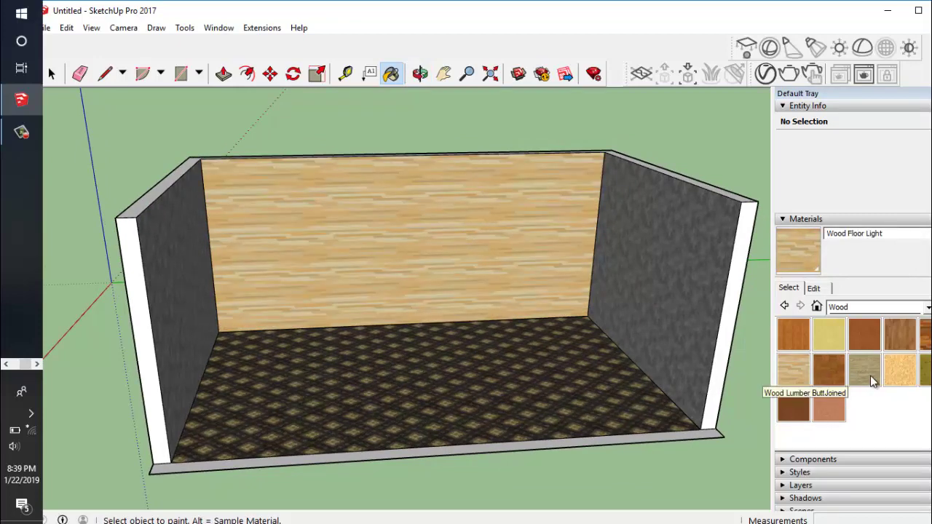
# Step: Repaint the back wall with the orange Wood OSB texture
pyautogui.click(900, 371)
pyautogui.click(471, 177)
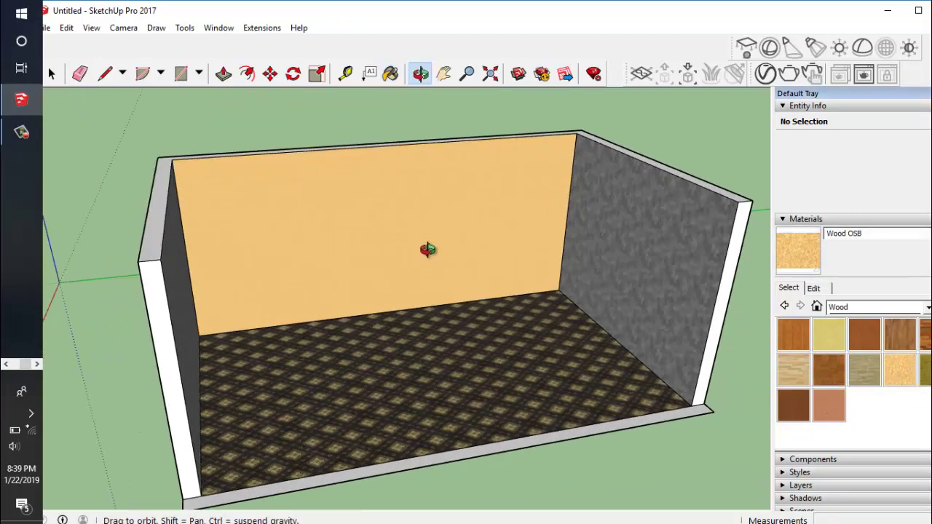
pyautogui.scroll(5, 426, 249)
pyautogui.scroll(-3, 349, 200)
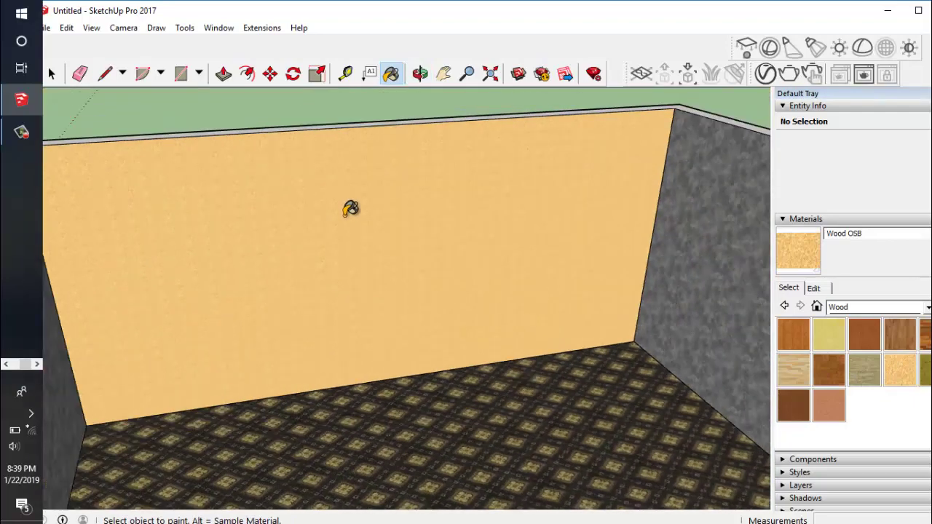
pyautogui.scroll(-2, 348, 204)
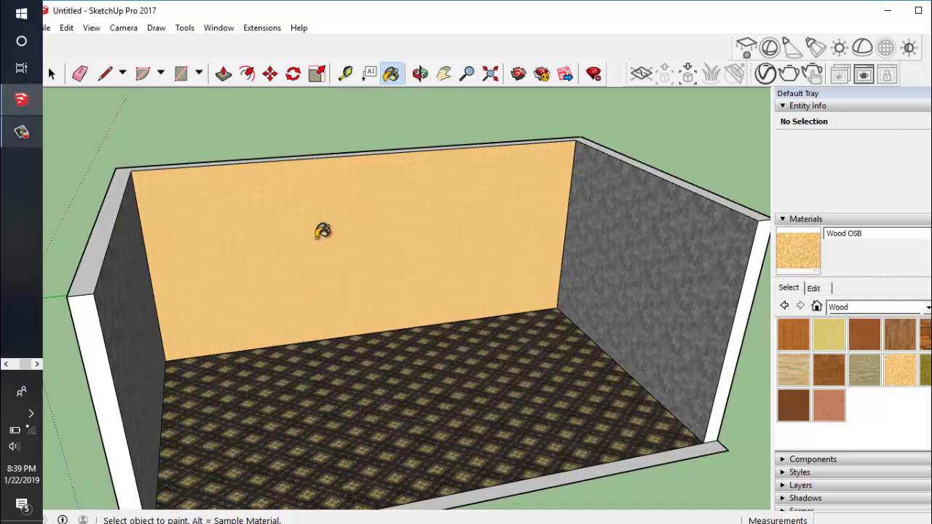
# Step: Zoom out and orbit for an overall view of the finished room, then stop the screen recording
pyautogui.scroll(-2, 355, 242)
pyautogui.scroll(-2, 354, 242)
pyautogui.moveTo(350, 256); pyautogui.dragTo(322, 269, button='middle')
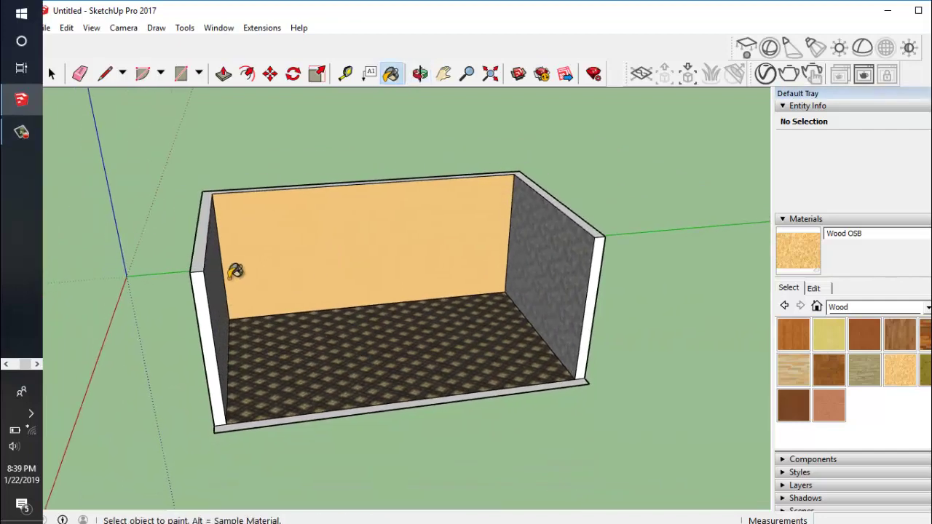
pyautogui.click(21, 132)
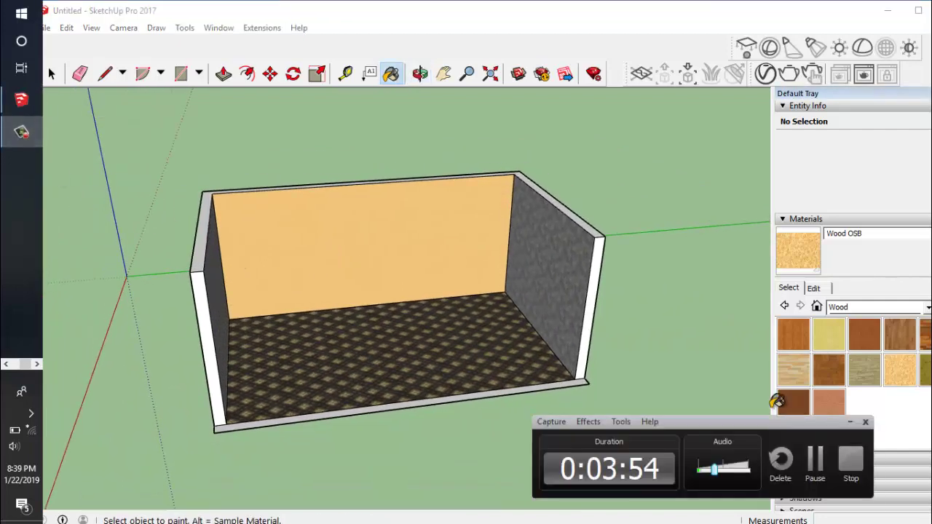
pyautogui.click(839, 464)
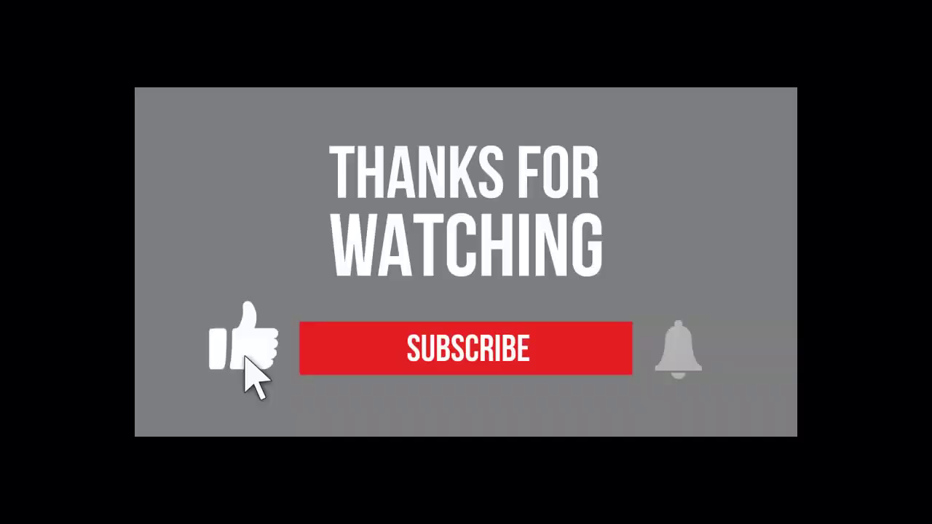